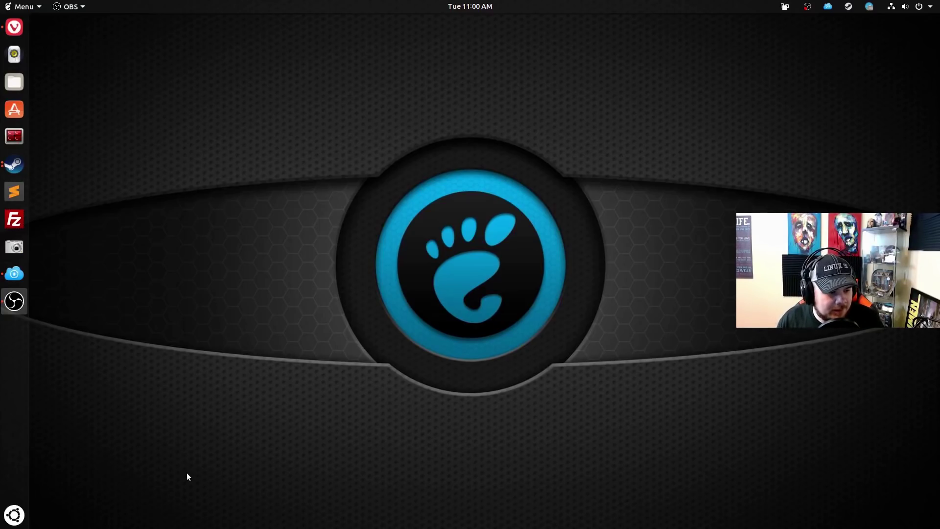
- Show the Frequent applications grid with Vivaldi, Steam, OBS, FileZilla, Zoom and Audacity
click(15, 515)
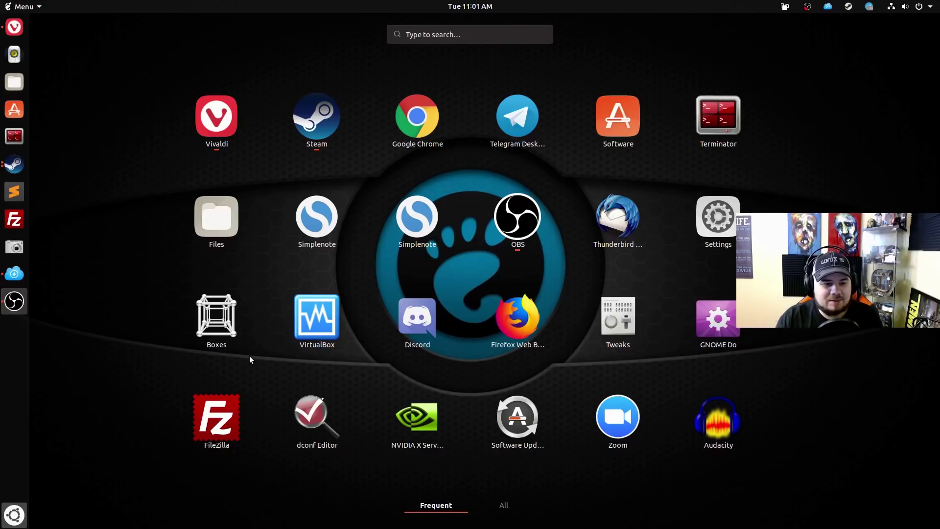
- Browse Gno-Menu categories such as All Applications and Sound & Video, then close the menu
click(2, 2)
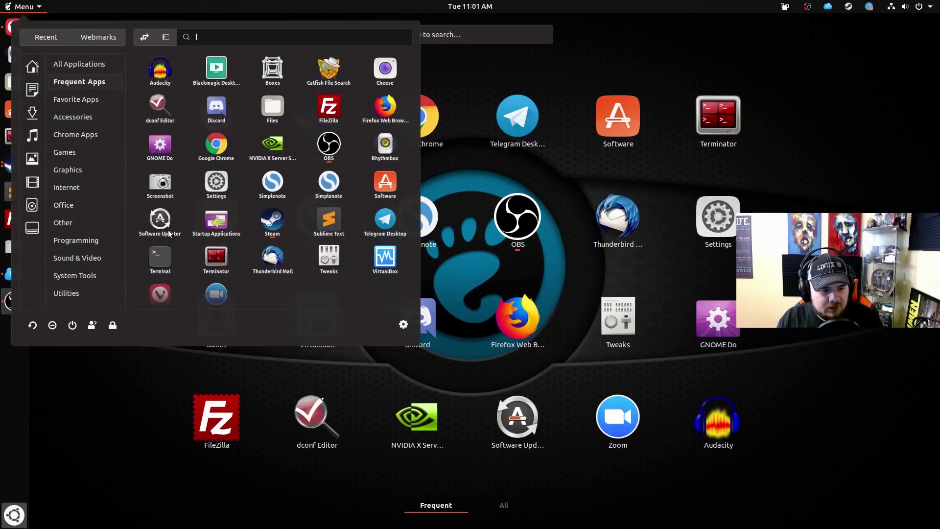
key(Escape)
key(Escape)
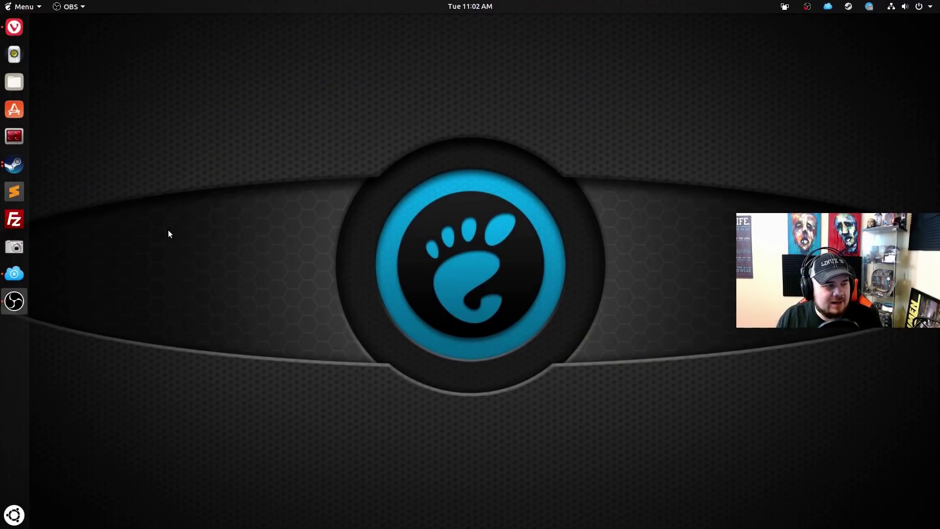
click(34, 7)
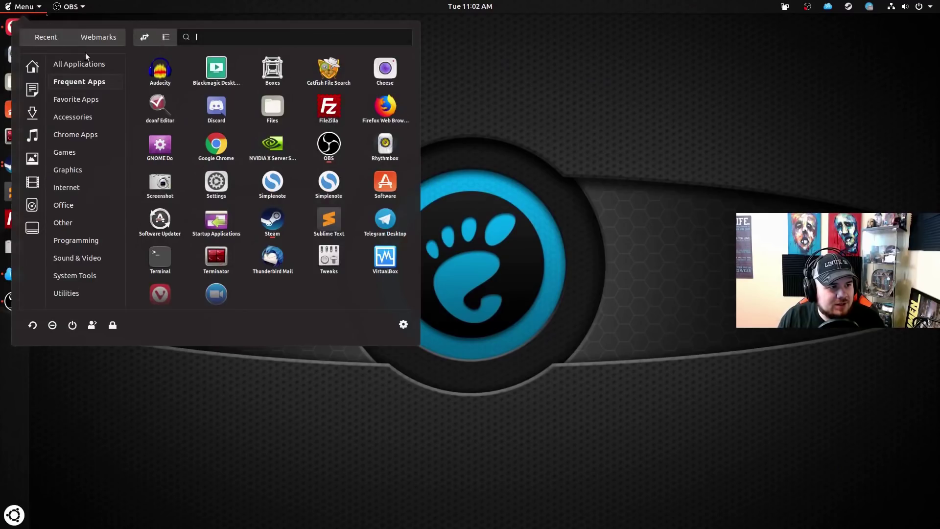
mouse_move(69, 66)
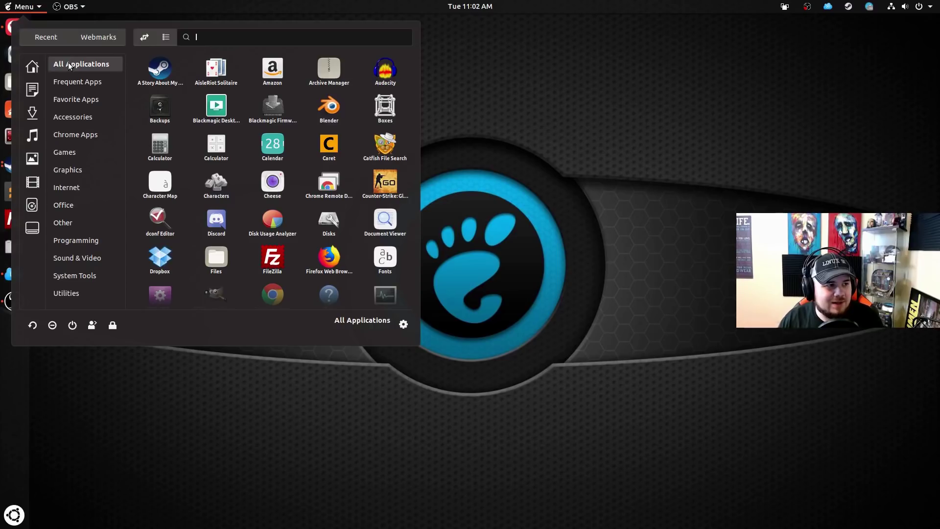
mouse_move(78, 99)
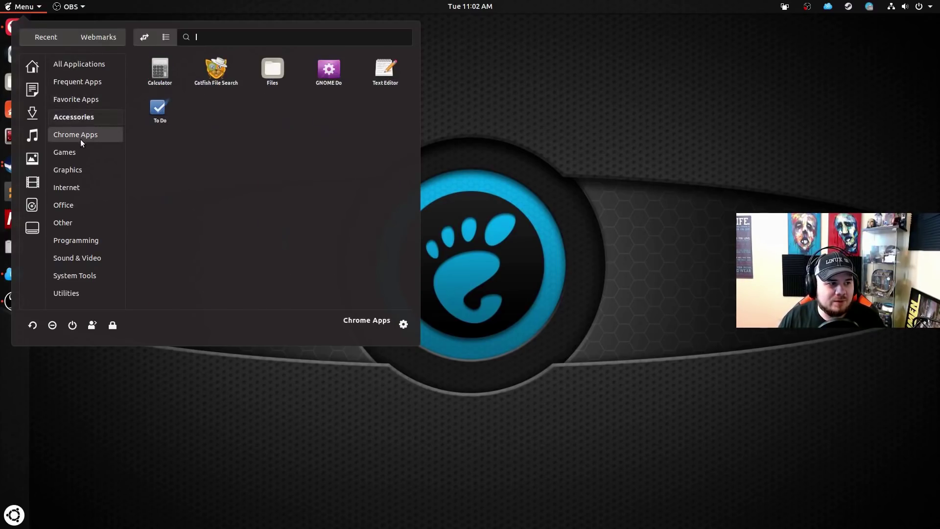
mouse_move(82, 186)
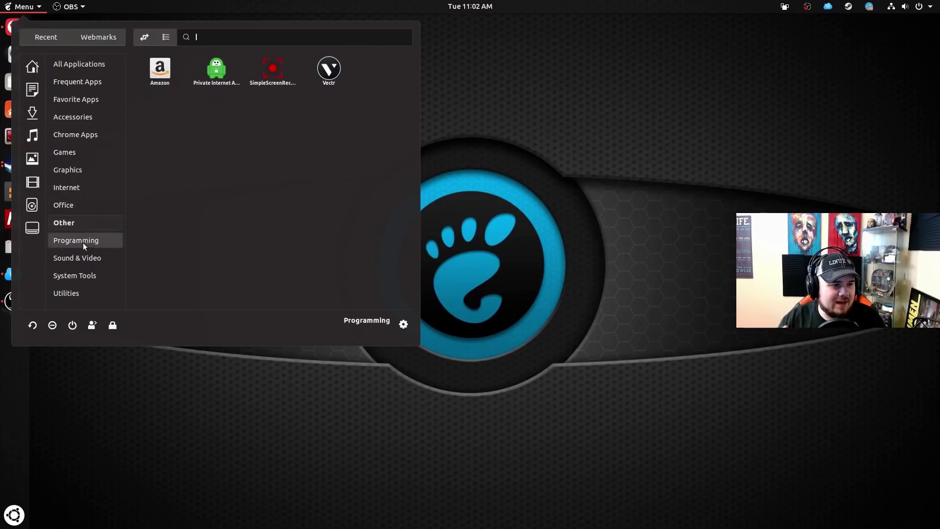
mouse_move(102, 255)
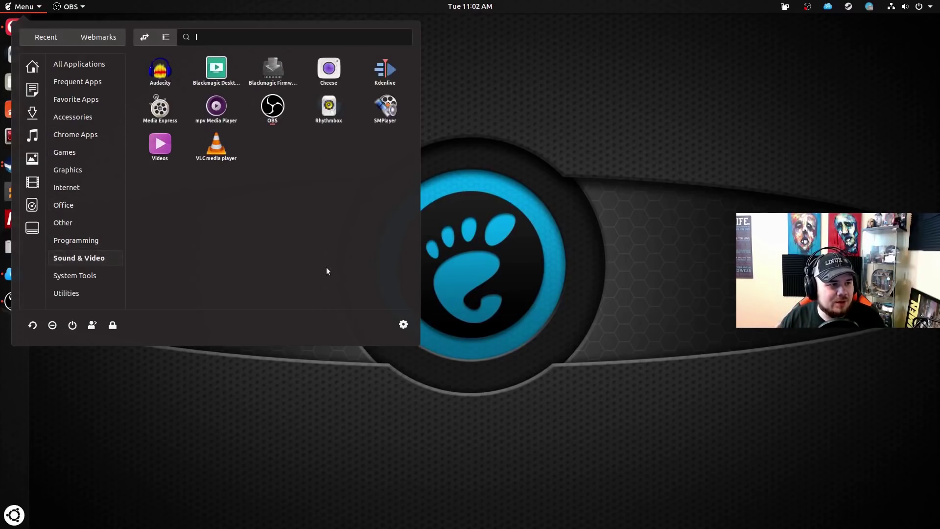
click(557, 218)
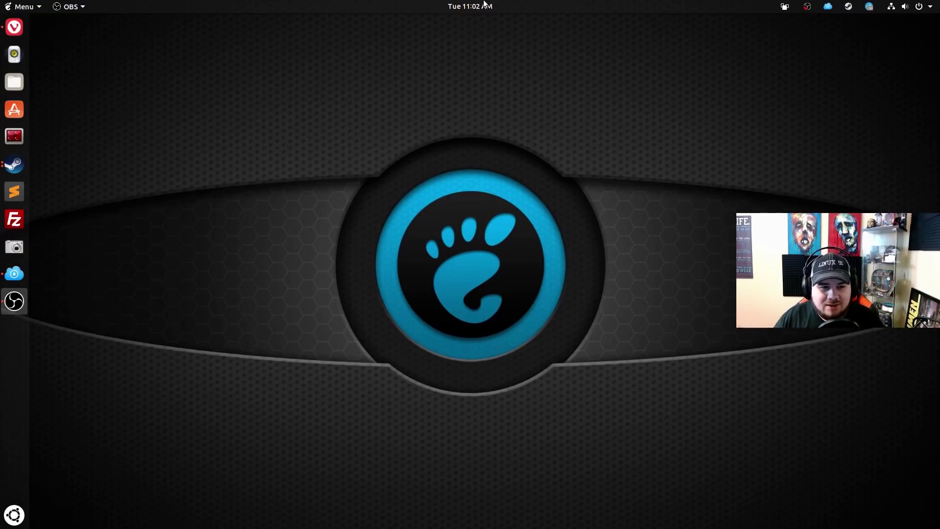
- Review the GNOME Shell integration store page, then go to the Installed Extensions page
click(9, 27)
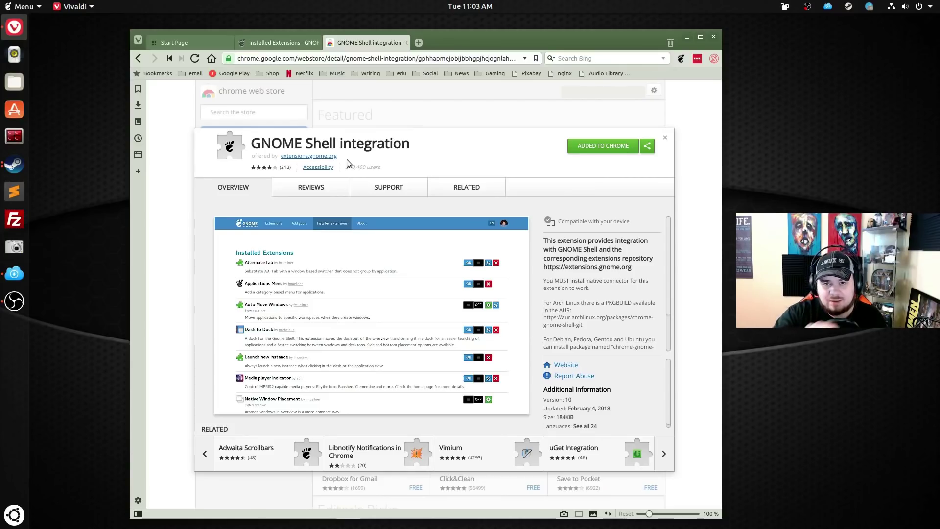
click(274, 42)
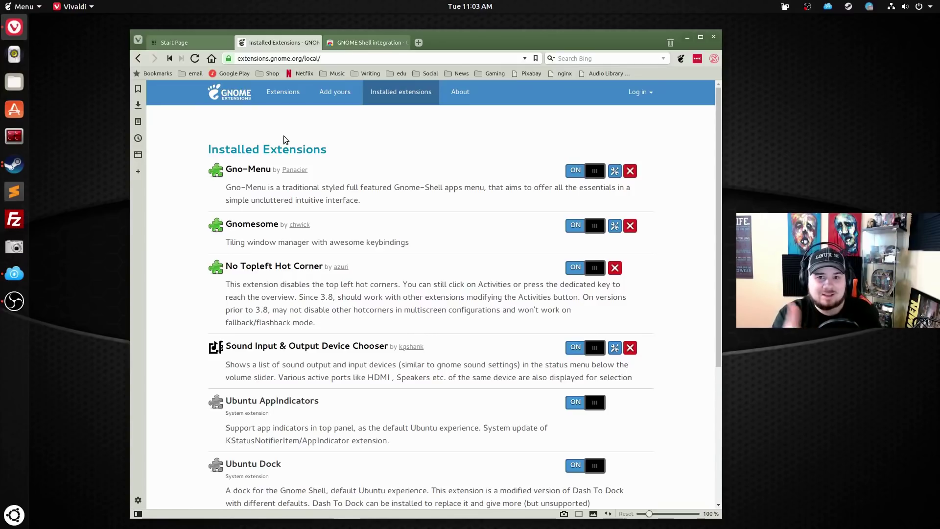
- Scroll through the installed extensions and snap Vivaldi to the right half of the screen
scroll(689, 231, down, 4)
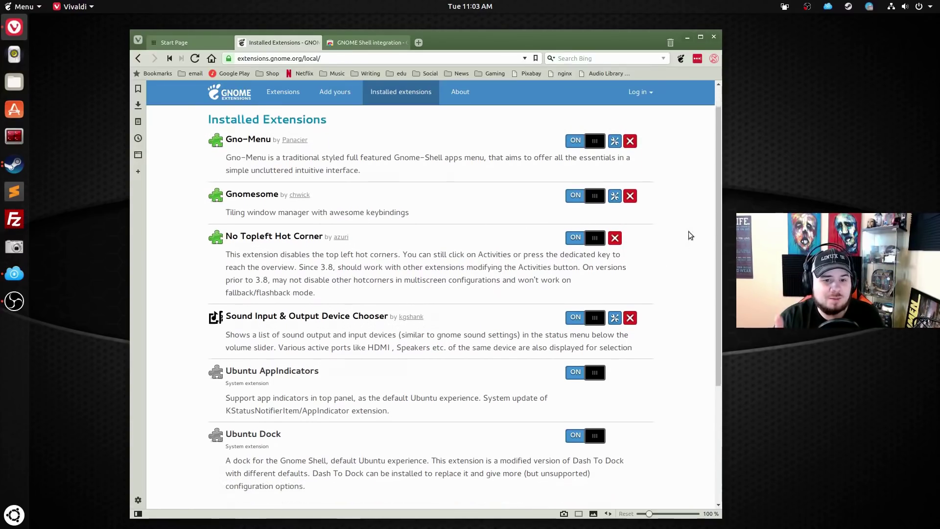
scroll(699, 230, up, 4)
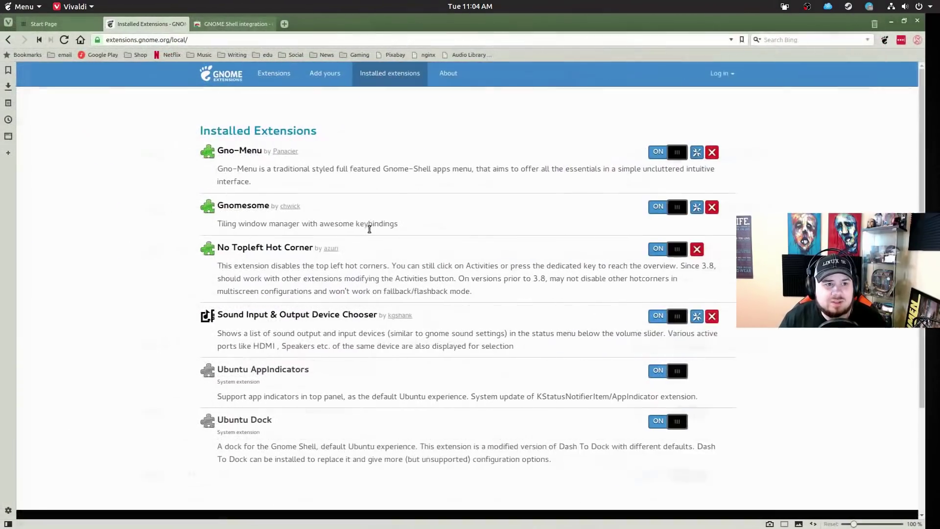
key(super+Right)
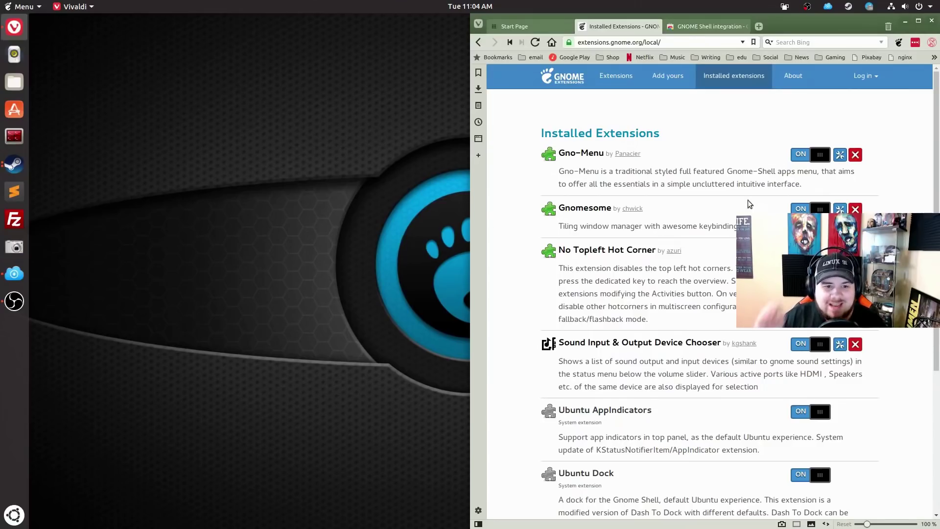
- Inspect Gnomesome's keybindings like launch-terminal and window-toggle-fullscreen in dconf Editor, then close it
click(840, 209)
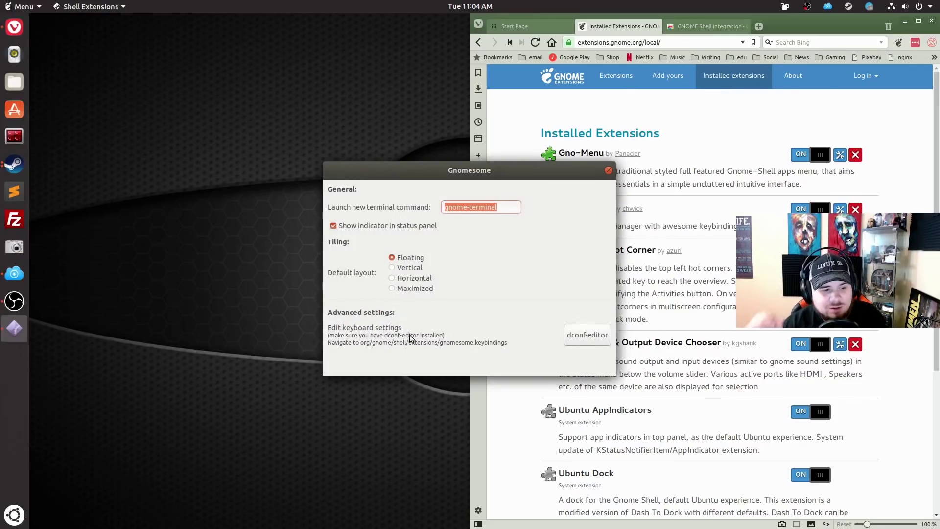
click(587, 334)
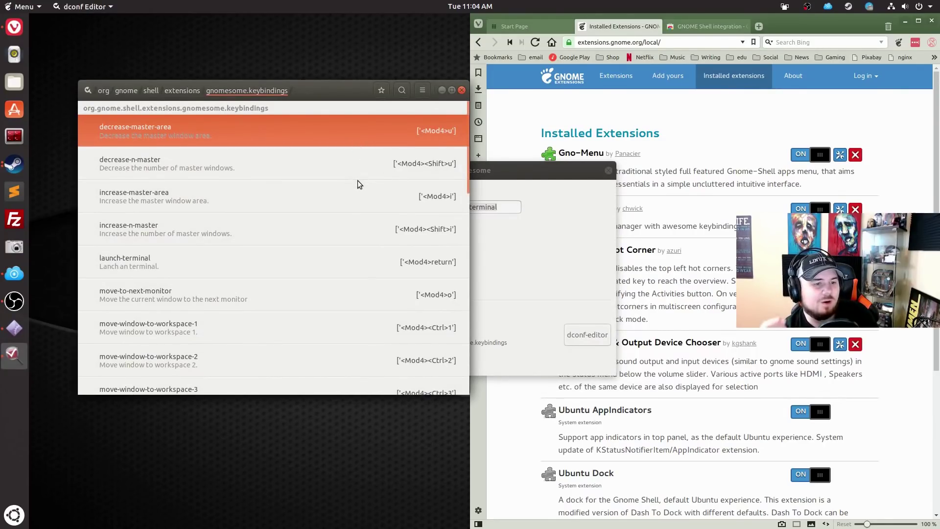
scroll(349, 212, down, 4)
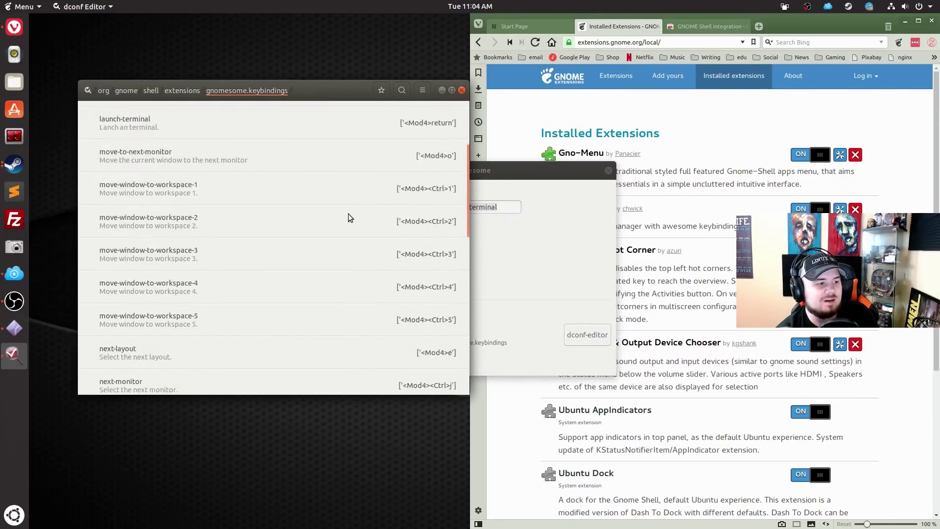
scroll(348, 218, down, 6)
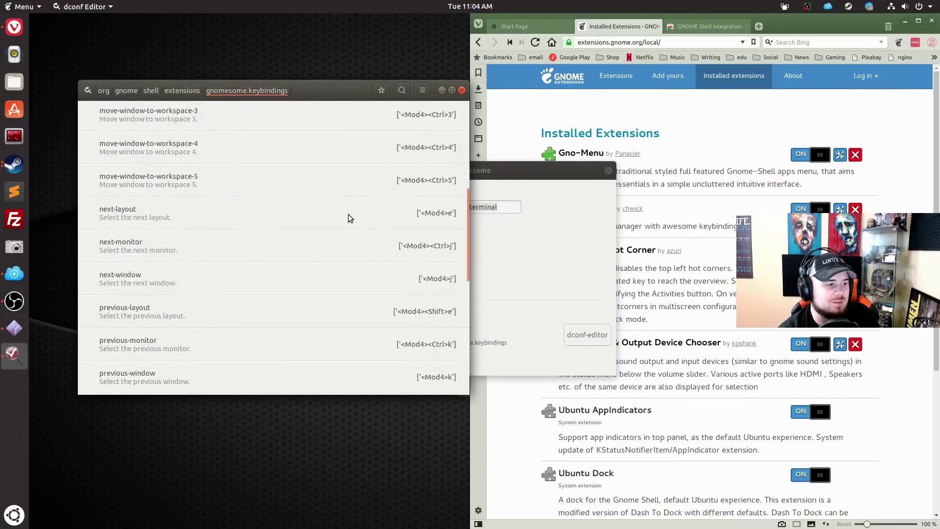
scroll(348, 214, down, 9)
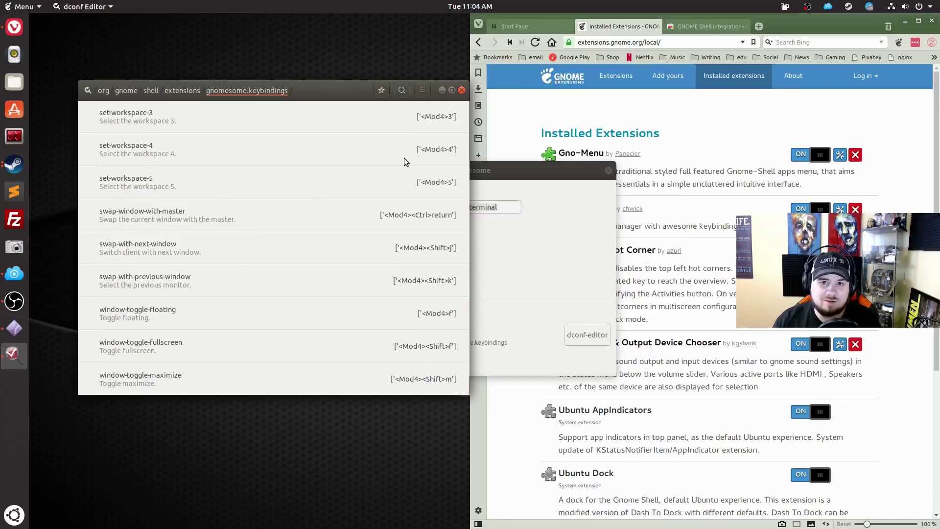
click(462, 91)
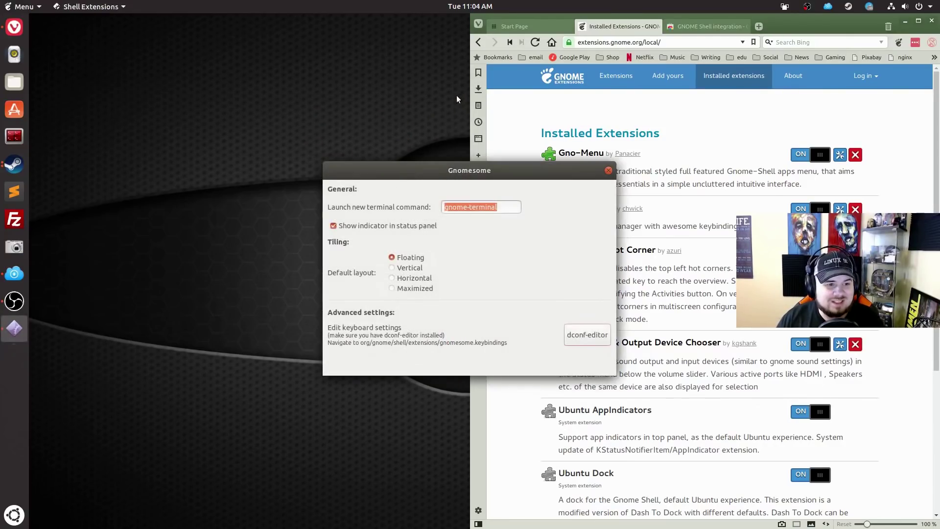
- Close Gnomesome's settings and drag Vivaldi off the right edge into a floating window
click(609, 171)
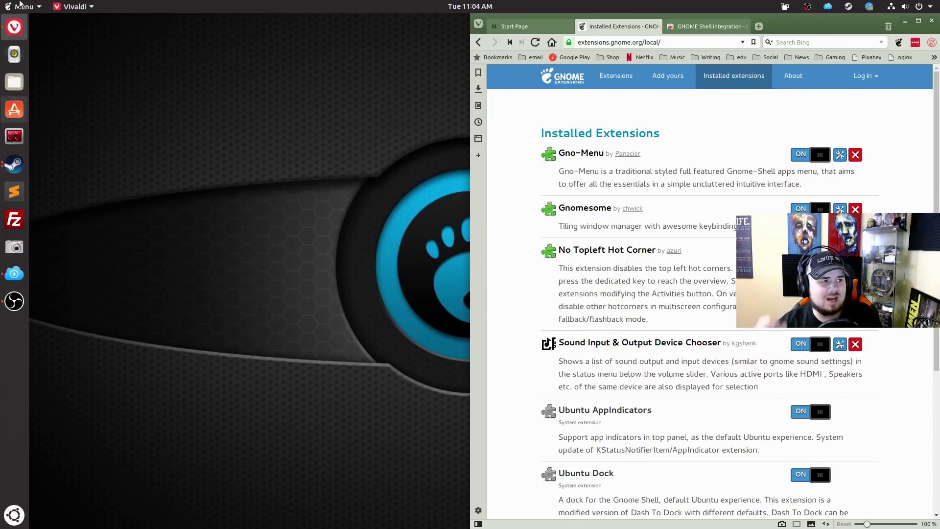
click(1, 4)
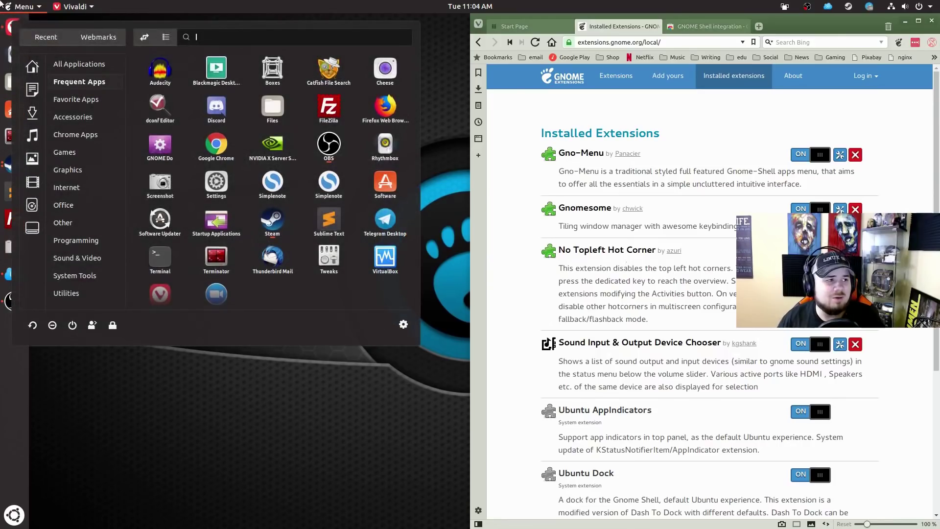
click(320, 442)
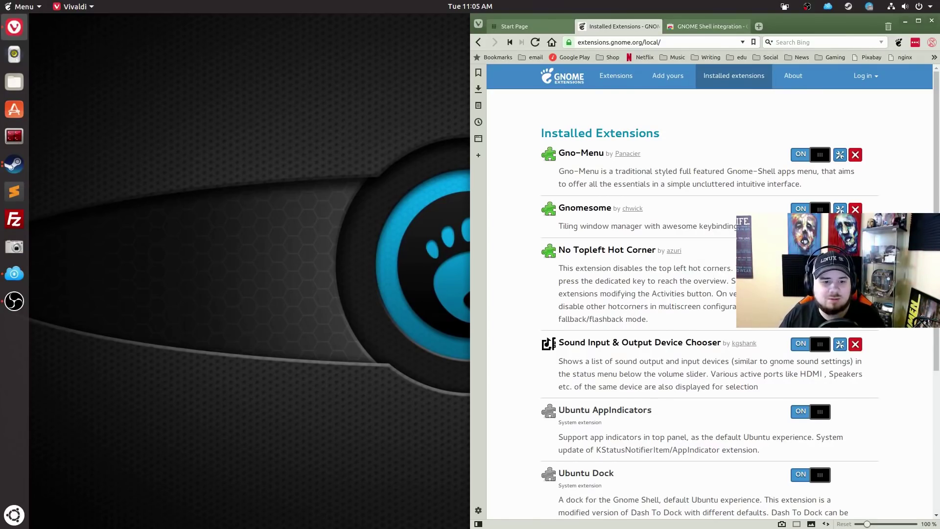
scroll(719, 323, down, 1)
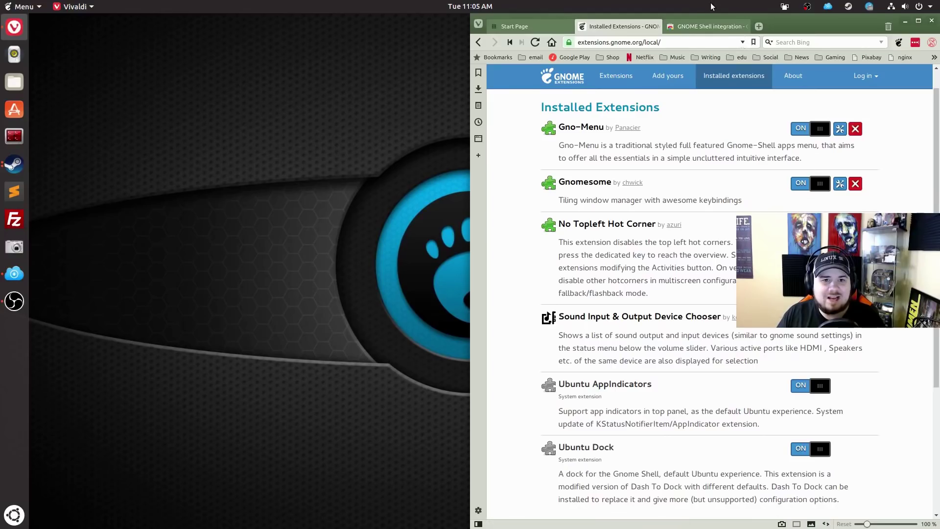
drag(682, 22, 398, 35)
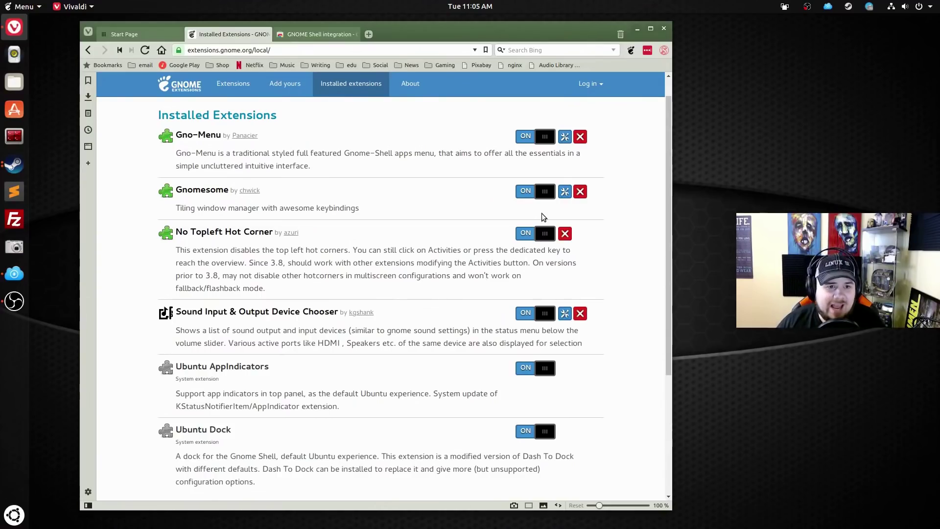
- Reopen Gnomesome's settings, glance over its dconf keybindings, then close dconf Editor
click(566, 192)
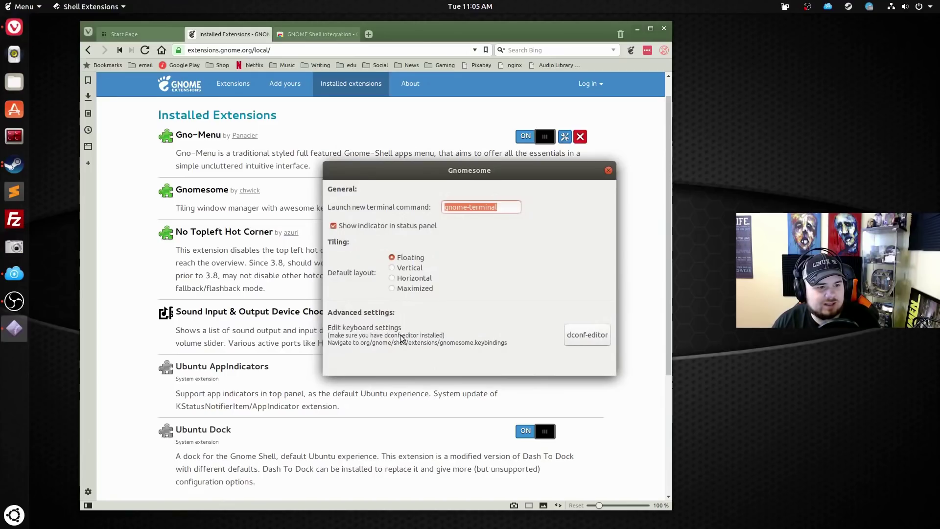
click(574, 341)
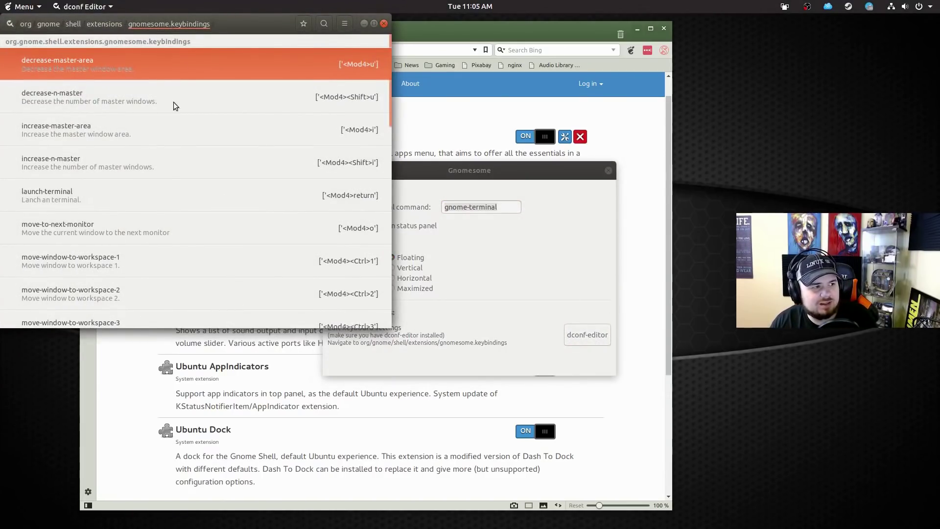
scroll(239, 216, down, 5)
scroll(241, 235, up, 5)
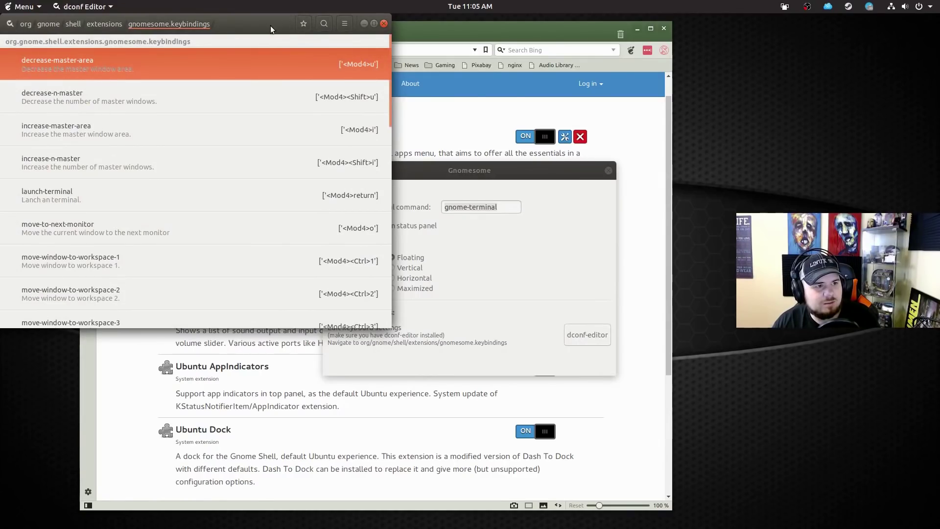
drag(271, 25, 359, 88)
click(472, 86)
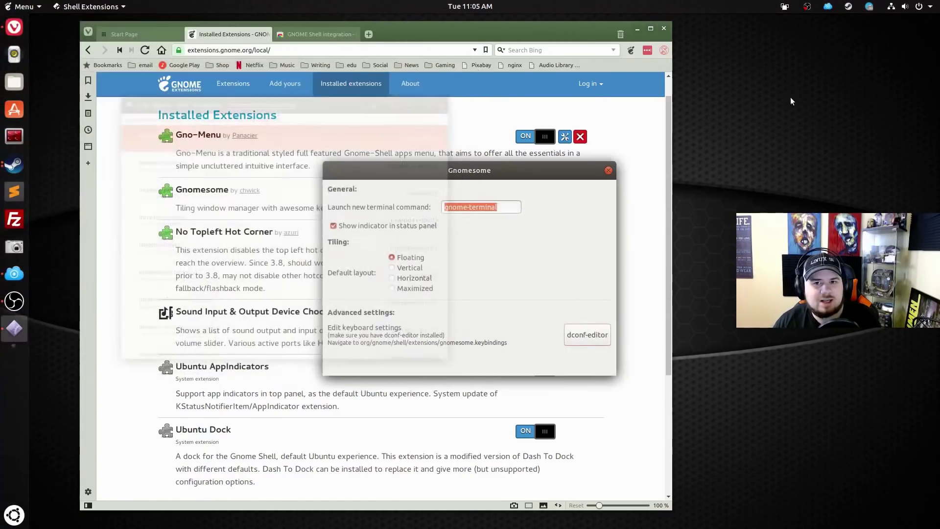
- Check the Headphones output and Analog Input devices, then close Gnomesome's preferences
click(912, 13)
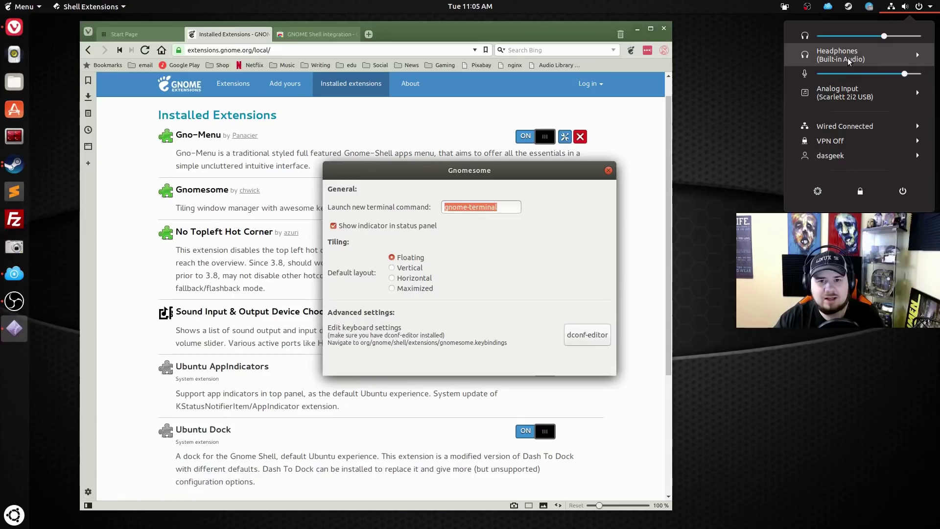
click(757, 93)
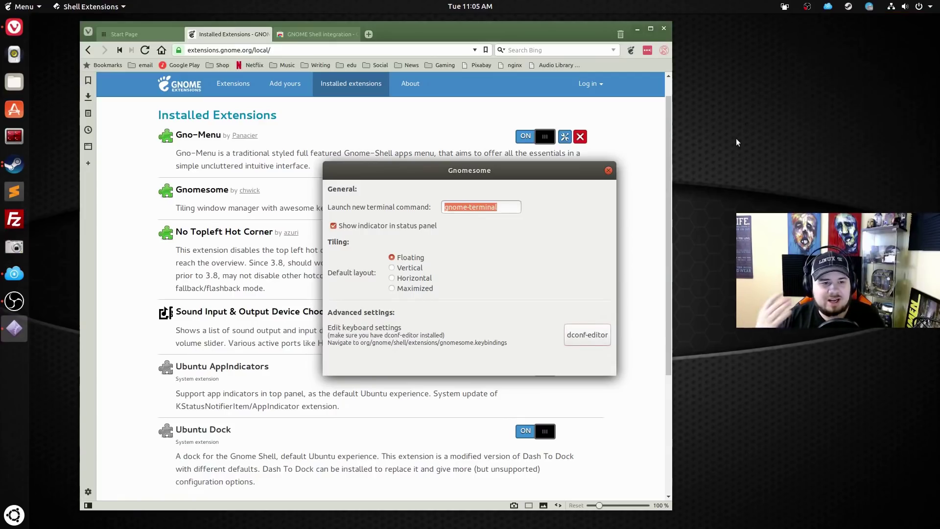
click(609, 171)
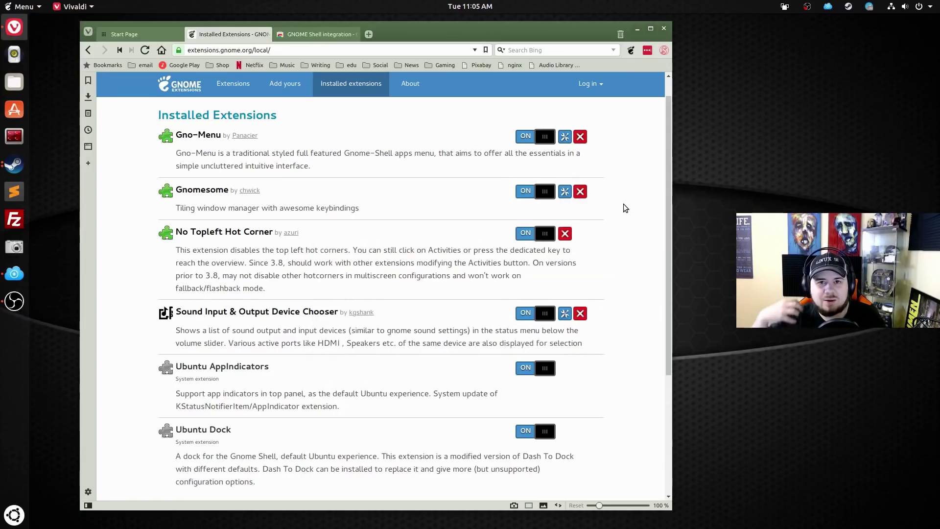
- Move the Vivaldi window to the right and close it
drag(469, 31, 610, 34)
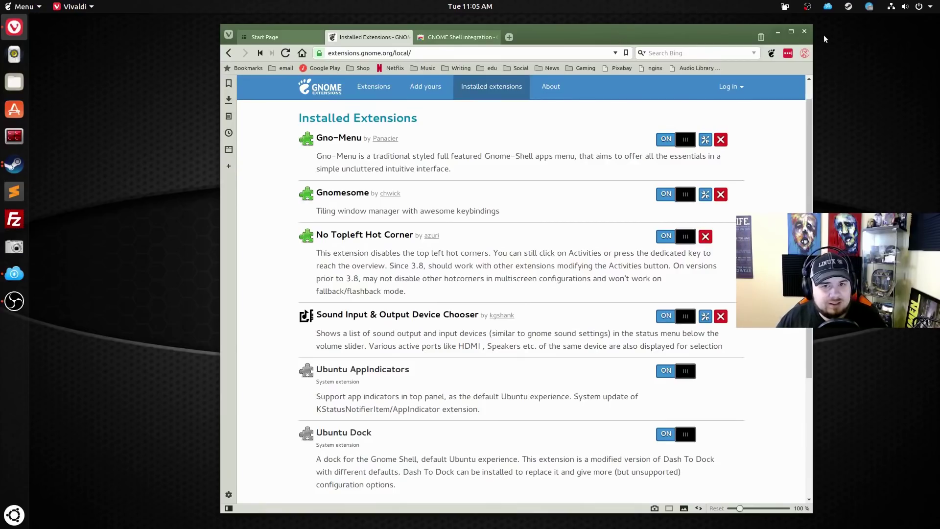
click(805, 31)
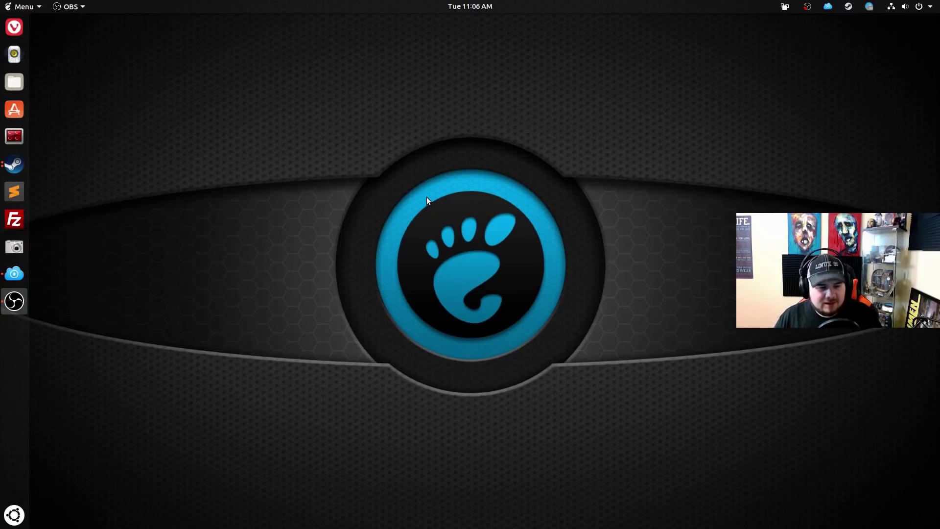
- Launch GNOME Tweaks through GNOME Do by searching 'tweaks'
key(ctrl+space)
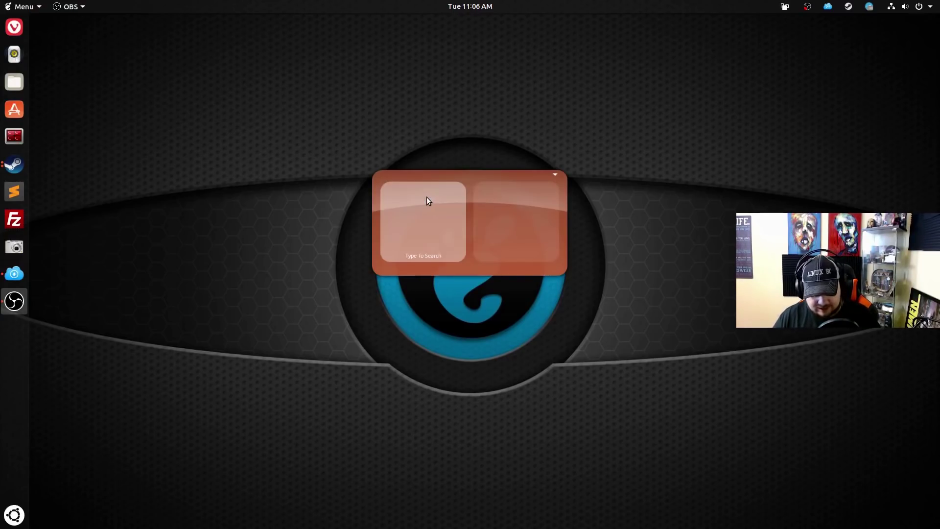
text(tweaks)
key(Return)
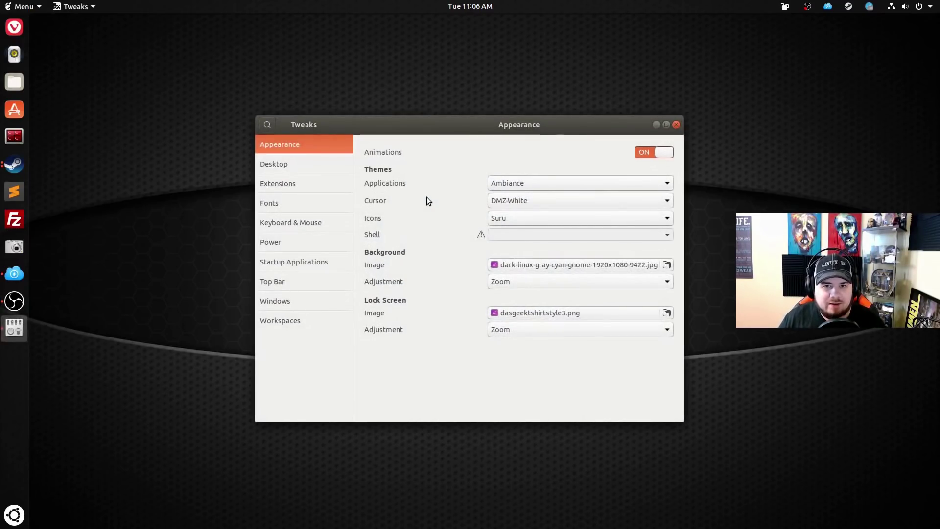
- Find GNOME Do in the applications menu with 'gnome do', start it, then dismiss it
click(22, 6)
text(gnome do)
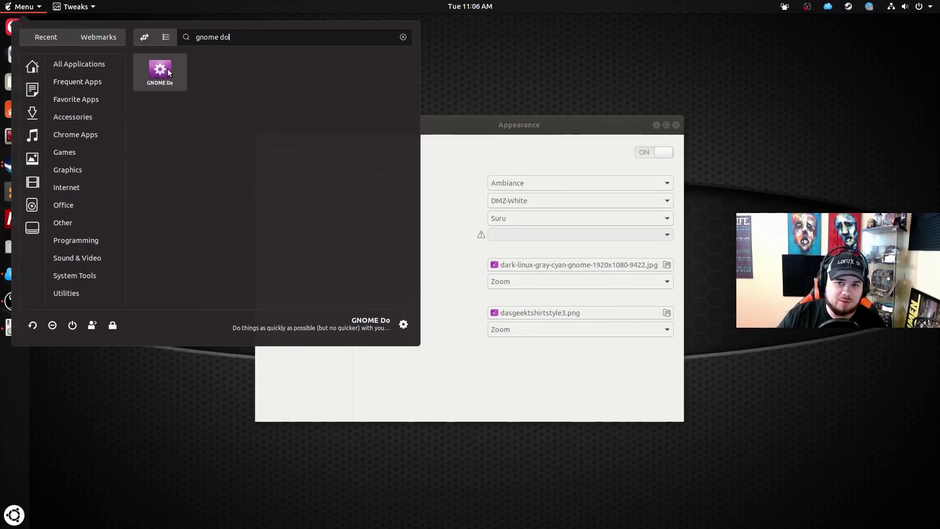
click(530, 87)
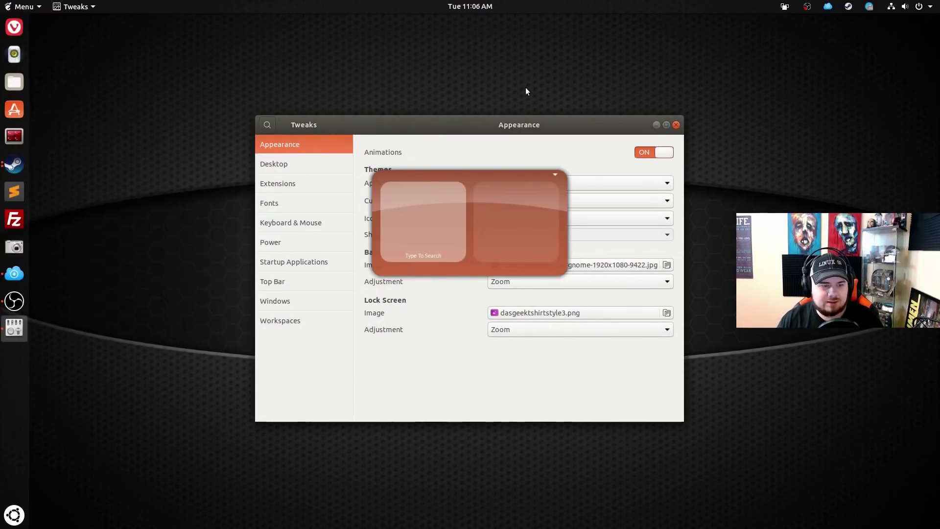
key(Escape)
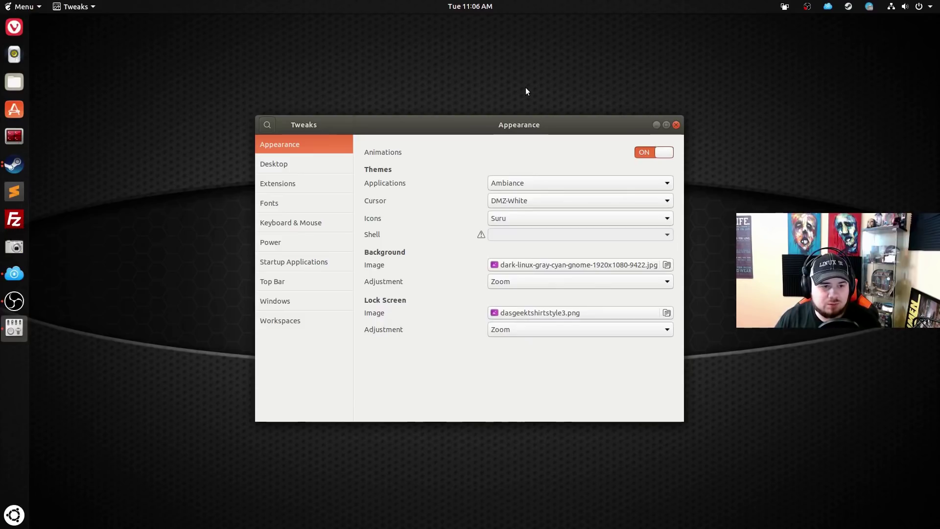
- Look through the Tweaks Desktop, Extensions, Fonts and Keyboard & Mouse pages
click(270, 167)
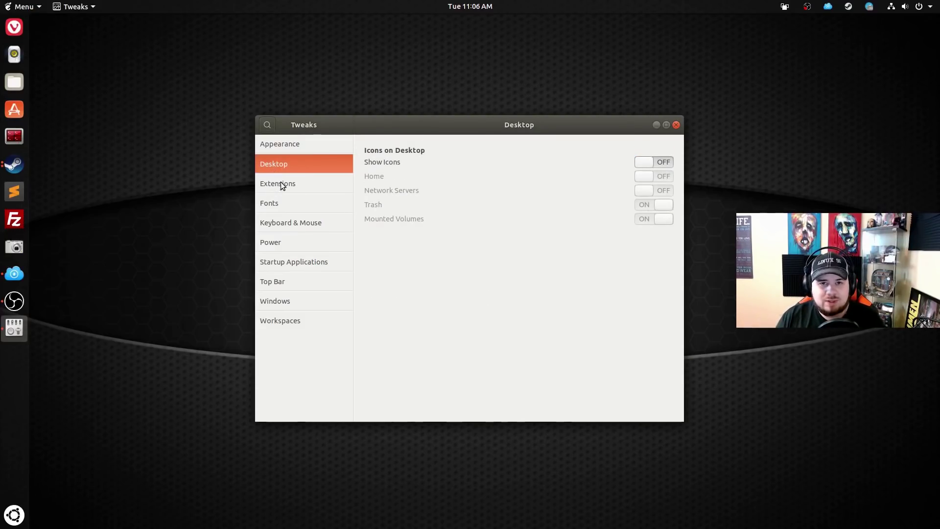
click(282, 182)
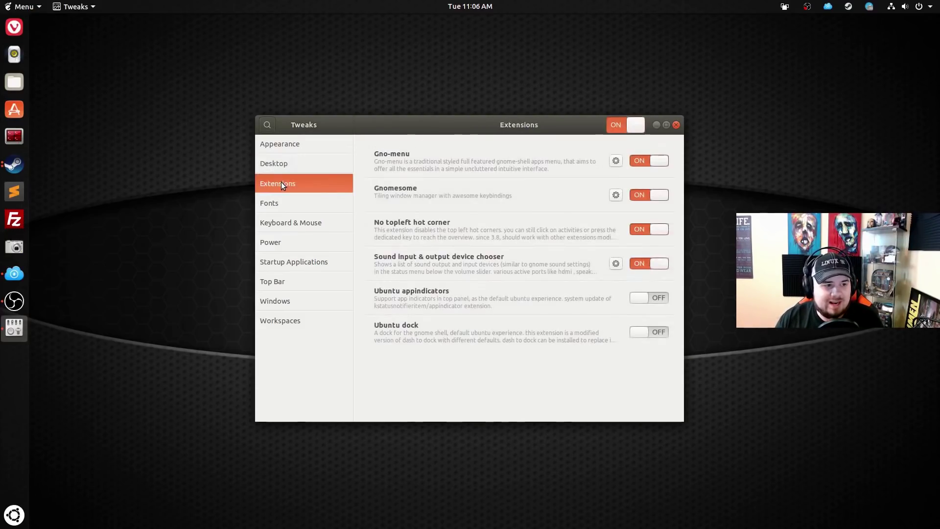
click(299, 202)
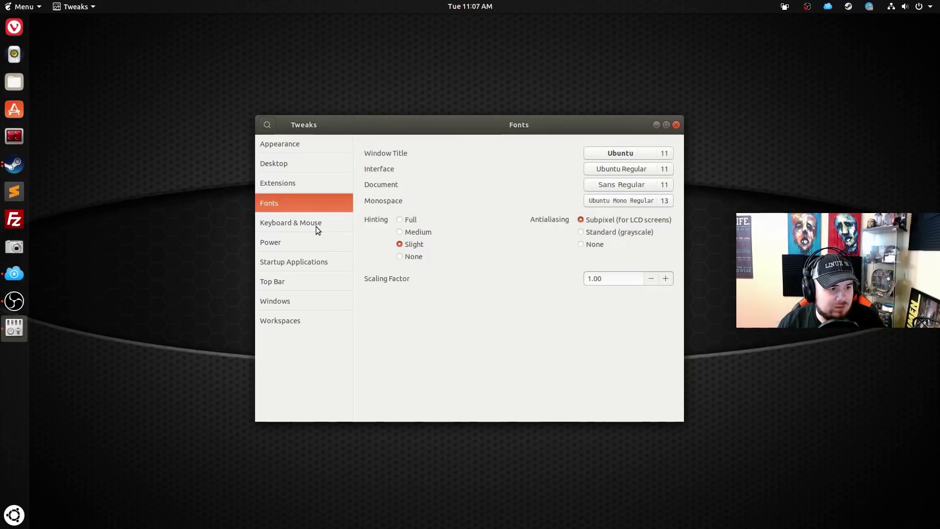
click(316, 226)
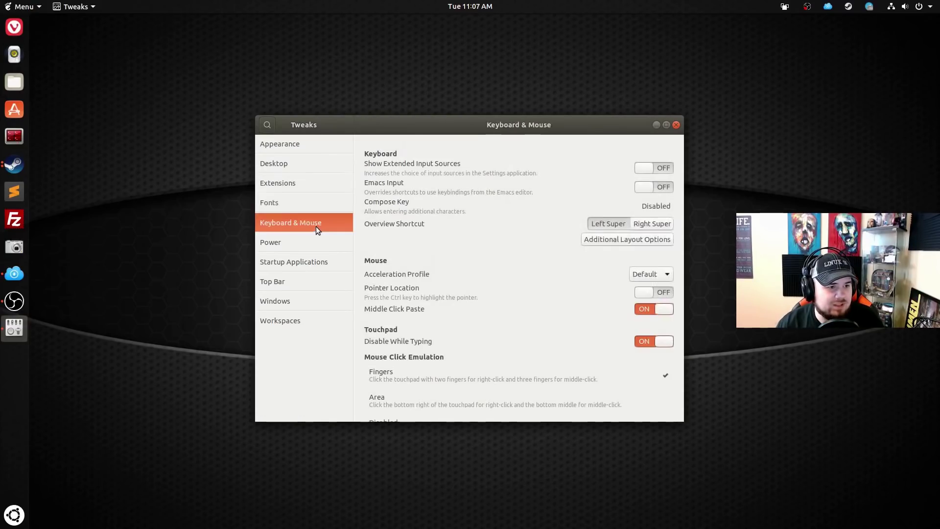
- Review the Power, Startup Applications, Top Bar, Windows and Workspaces pages, then close Tweaks
click(313, 245)
click(311, 263)
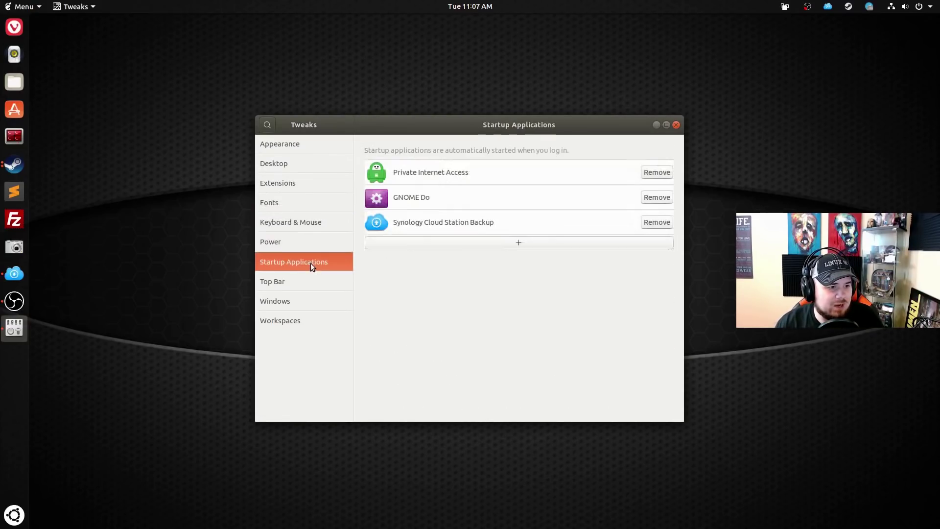
click(310, 282)
click(307, 298)
click(308, 320)
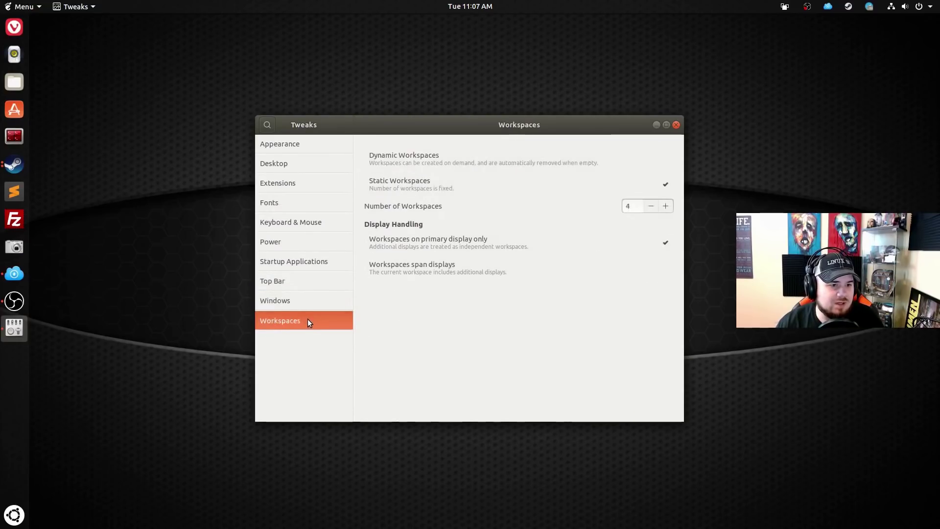
click(675, 126)
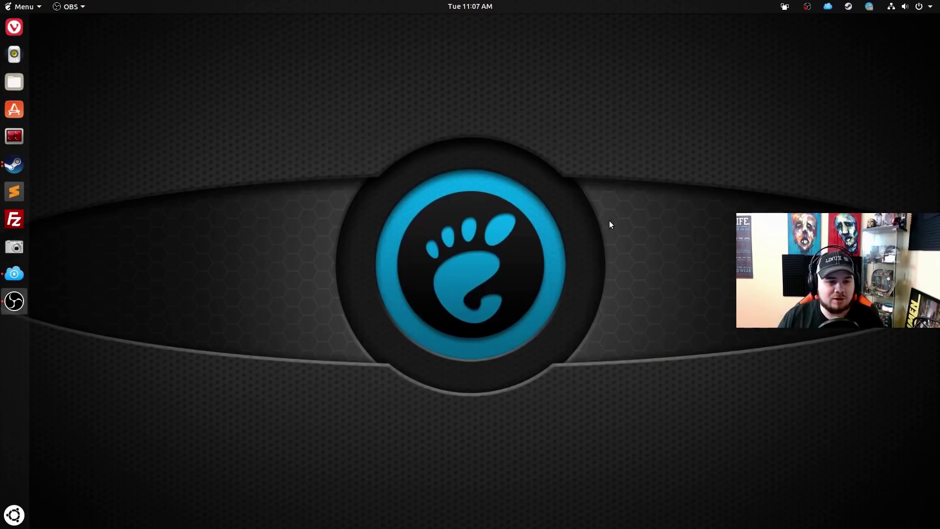